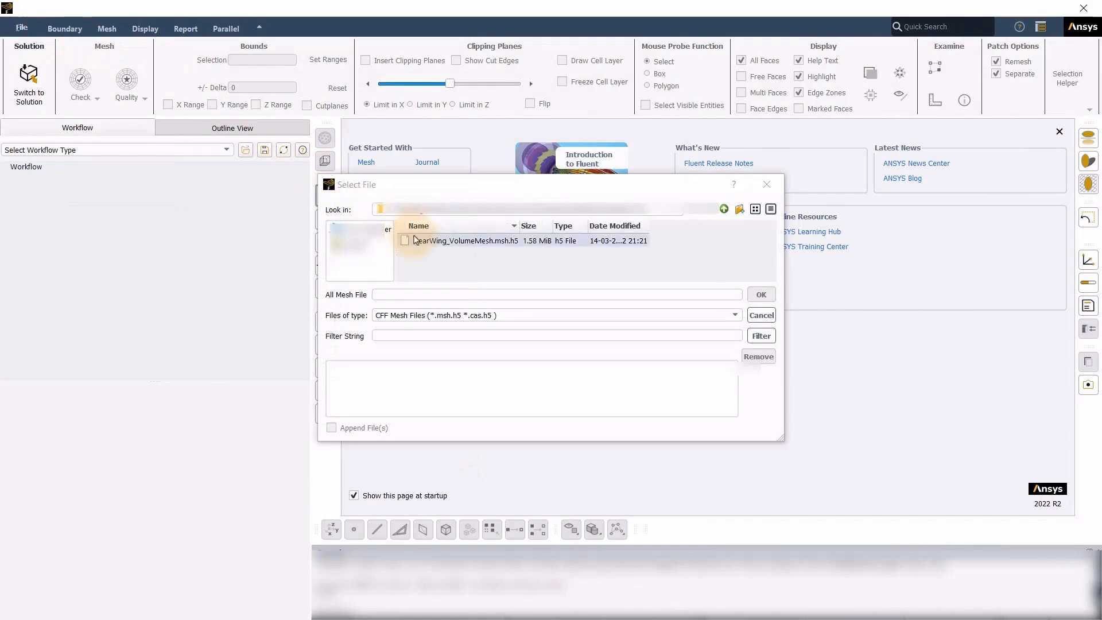
Step: Load the mesh file RearWing_VolumeMesh.msh.h5
click(459, 240)
click(762, 298)
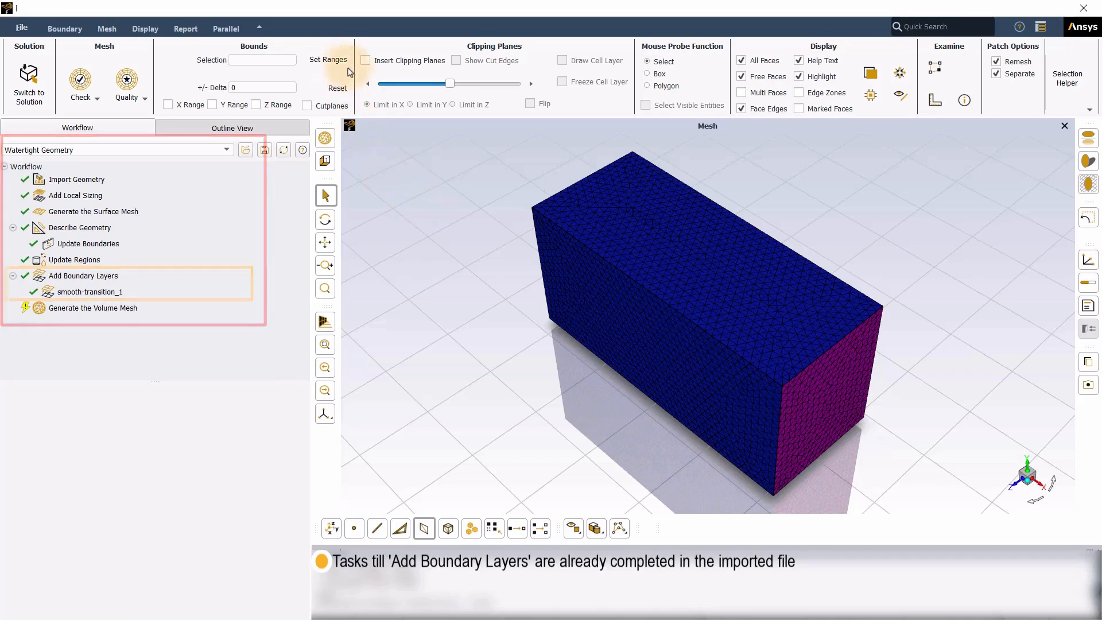
Step: Insert a clipping plane limited in Y to expose the rear wing inside the wind tunnel domain
click(365, 60)
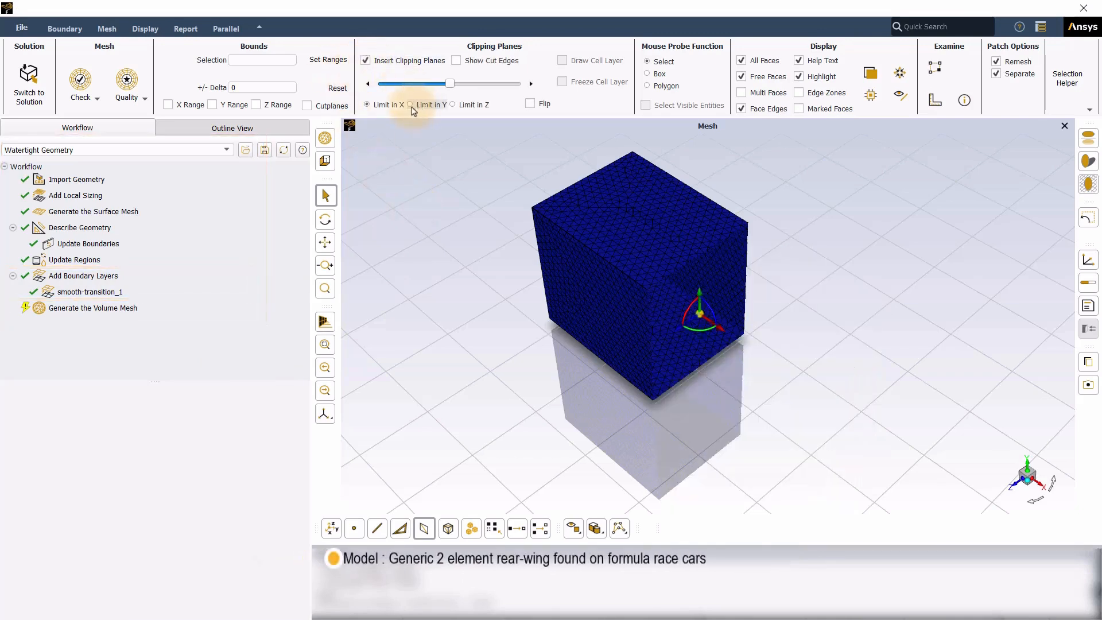
click(410, 105)
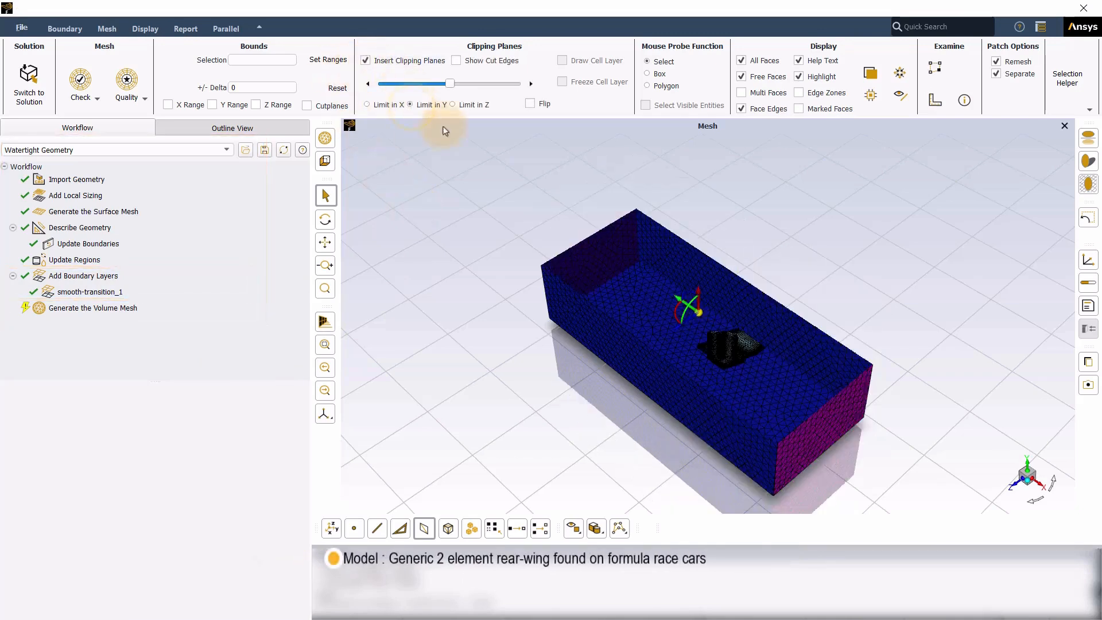
click(1028, 463)
click(663, 329)
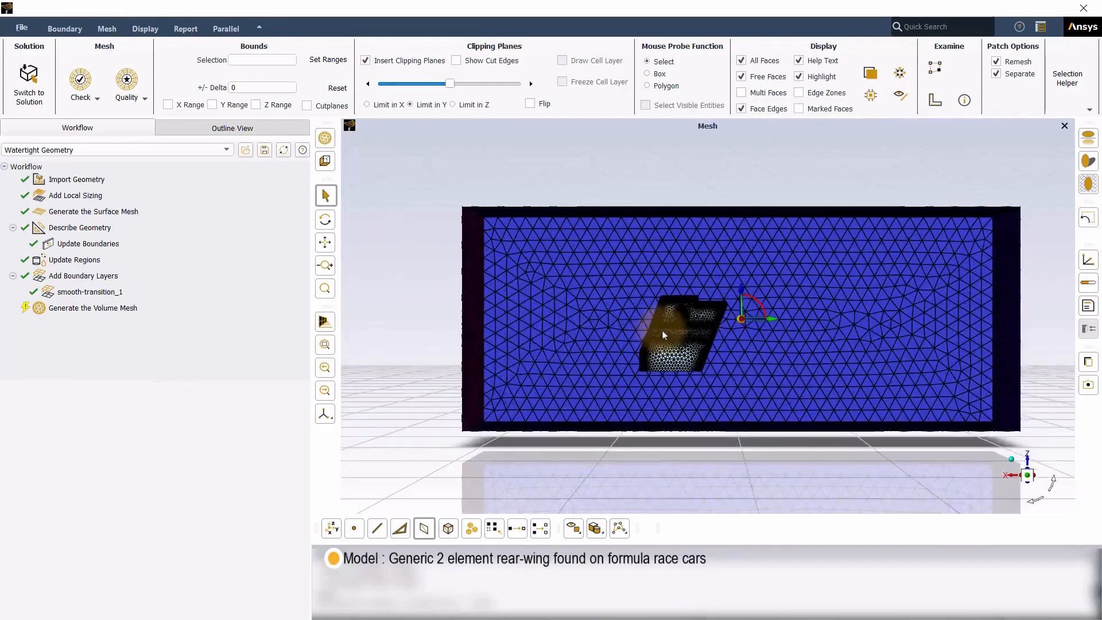
drag(730, 475, 790, 404)
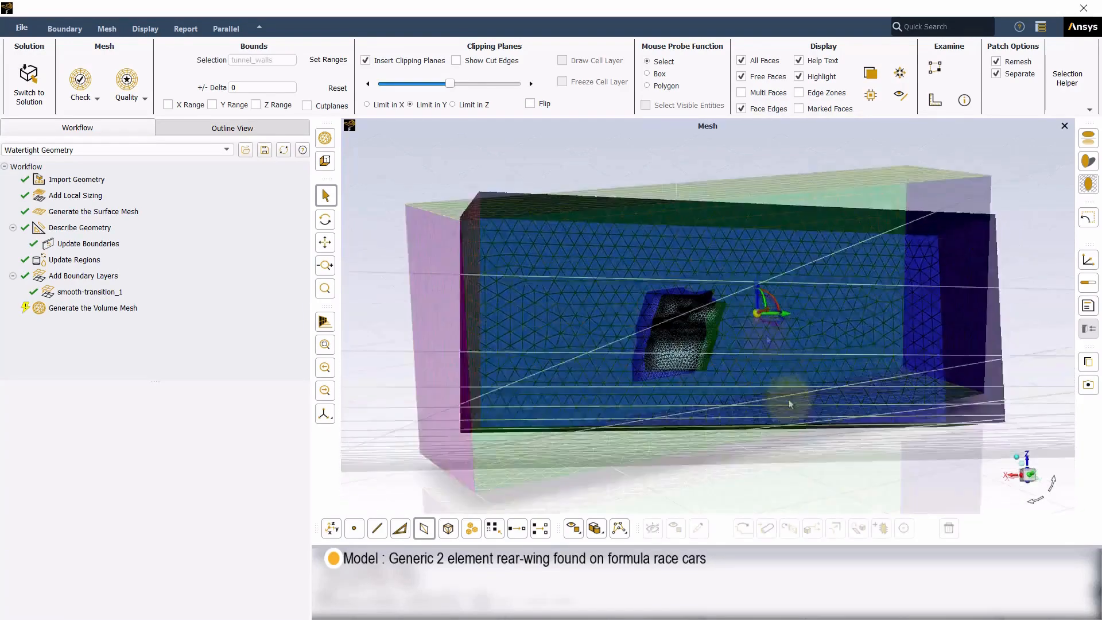
Step: Select the rear wing, inlet, outlet and tunnel wall zones in the clipped model to identify the boundaries
click(680, 358)
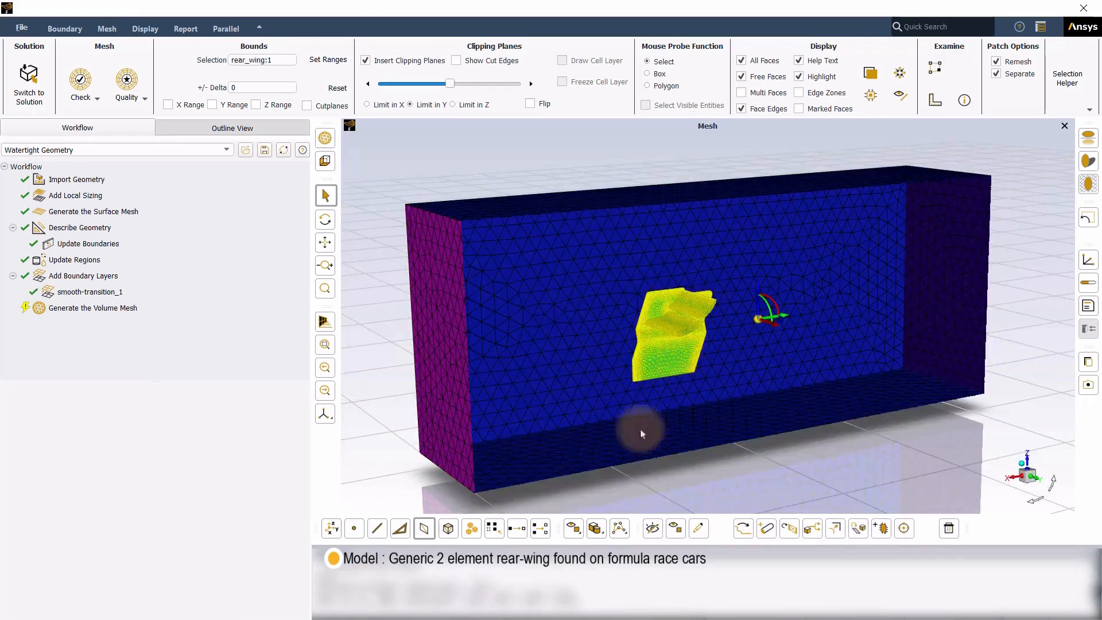
click(450, 433)
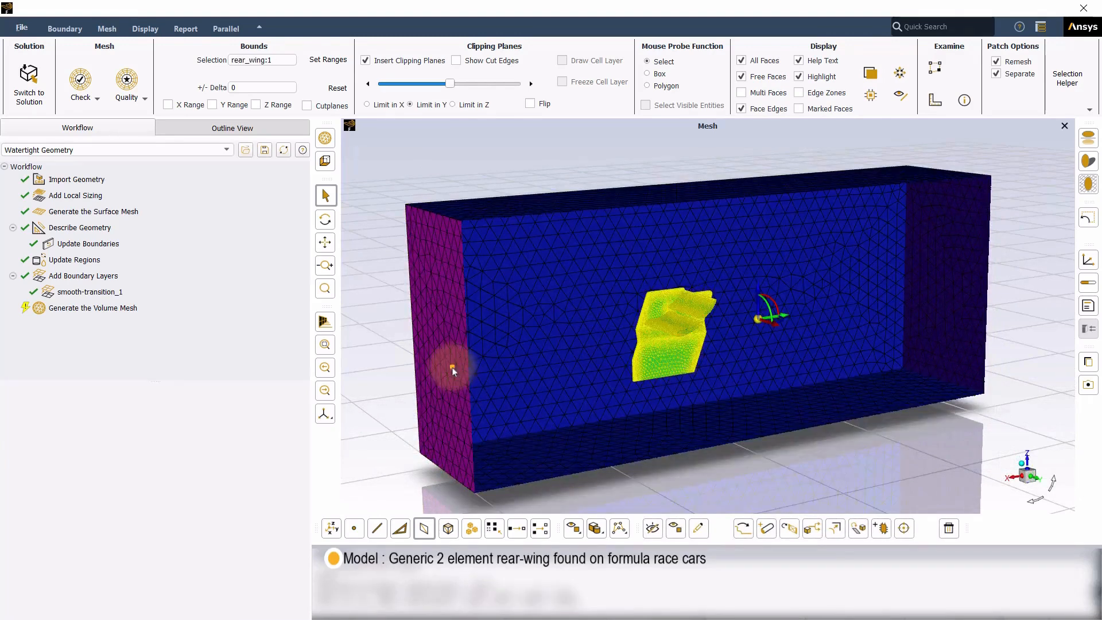
click(951, 293)
click(605, 277)
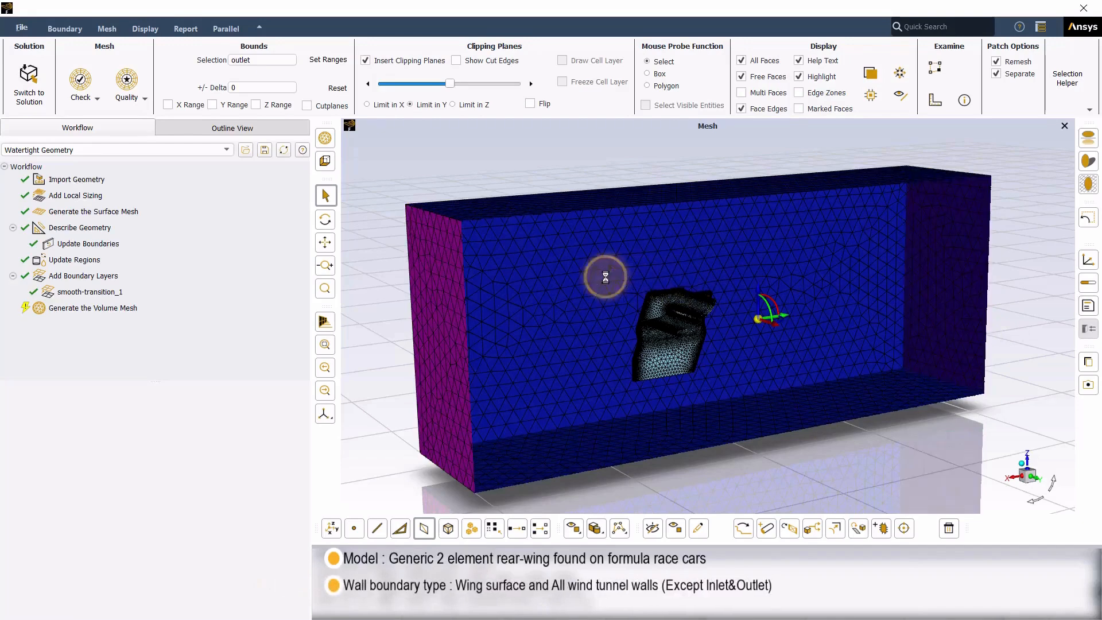
click(687, 354)
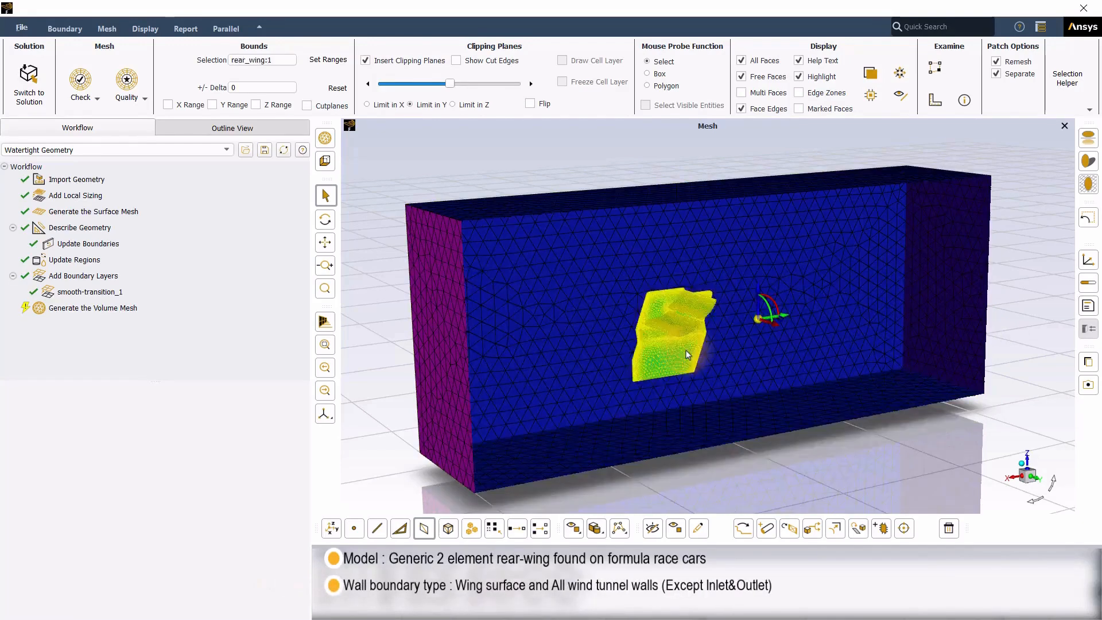
click(763, 426)
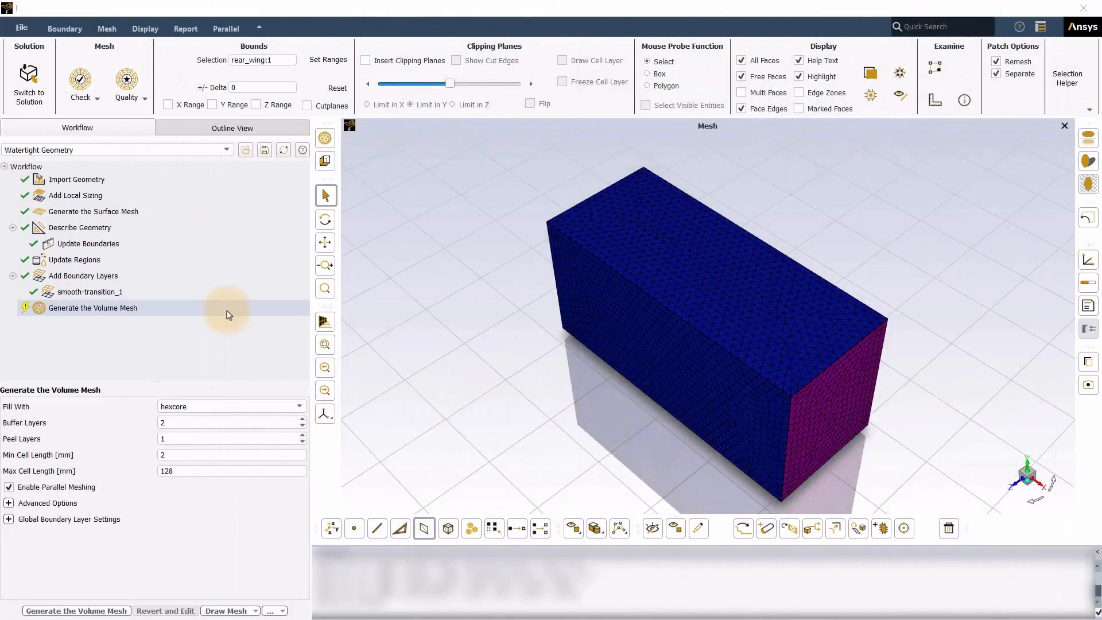
Step: Show the advanced options of the volume mesh task, set its fill type to tetrahedral and generate the mesh
click(226, 308)
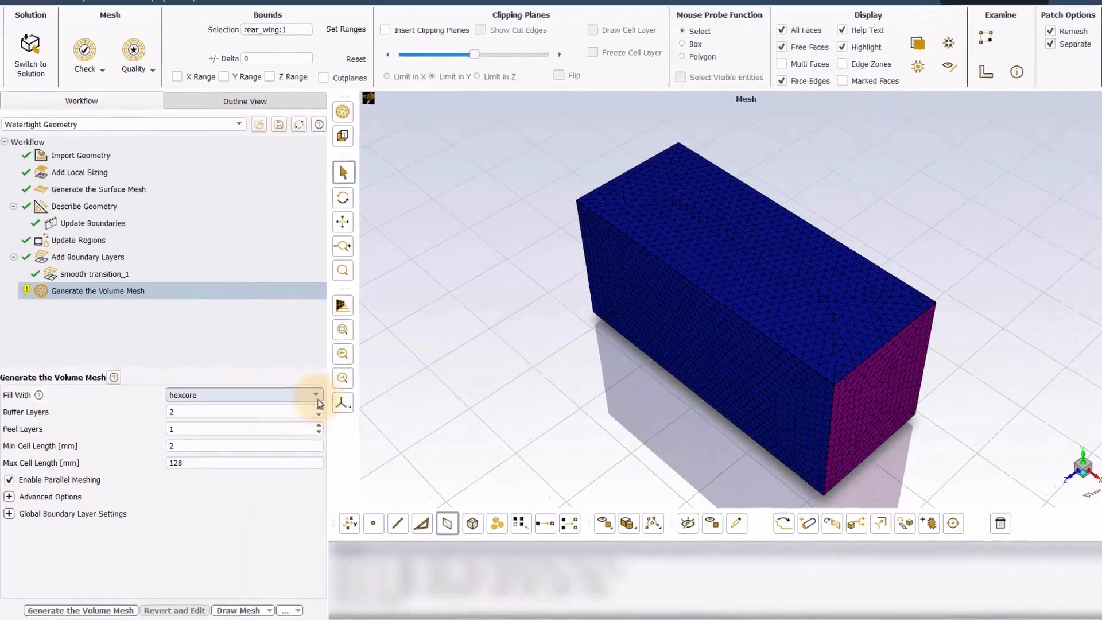
click(299, 407)
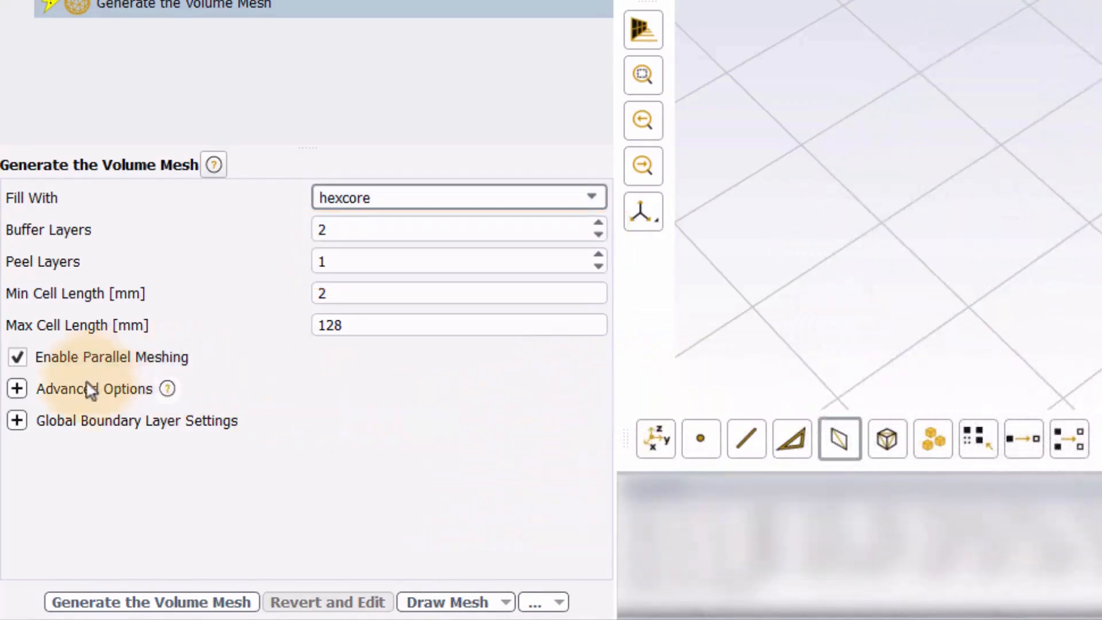
click(22, 389)
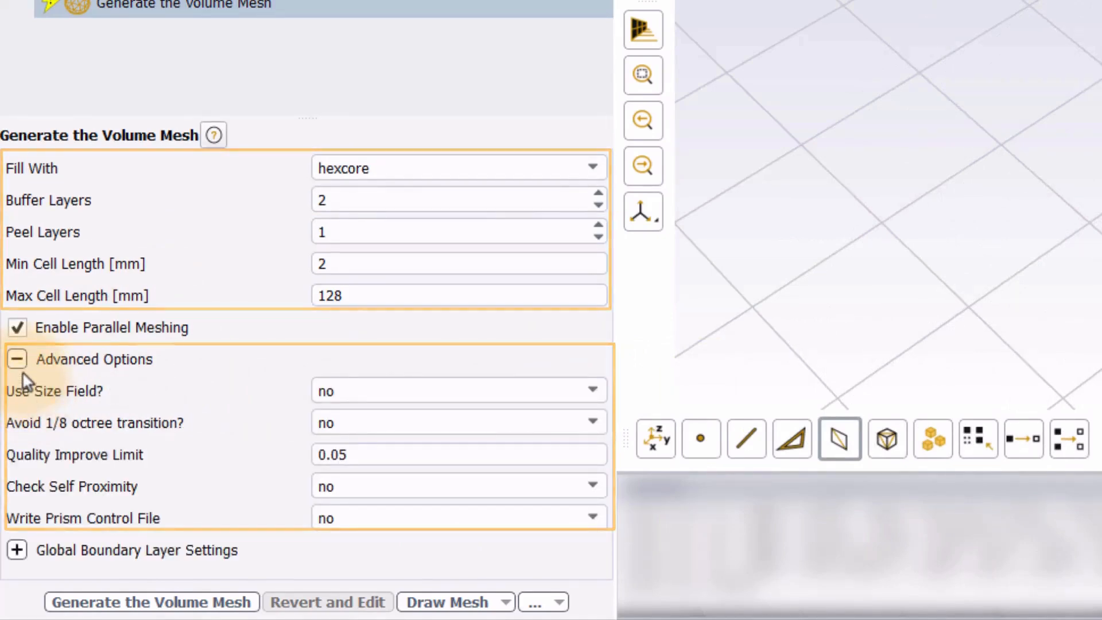
click(429, 350)
click(587, 166)
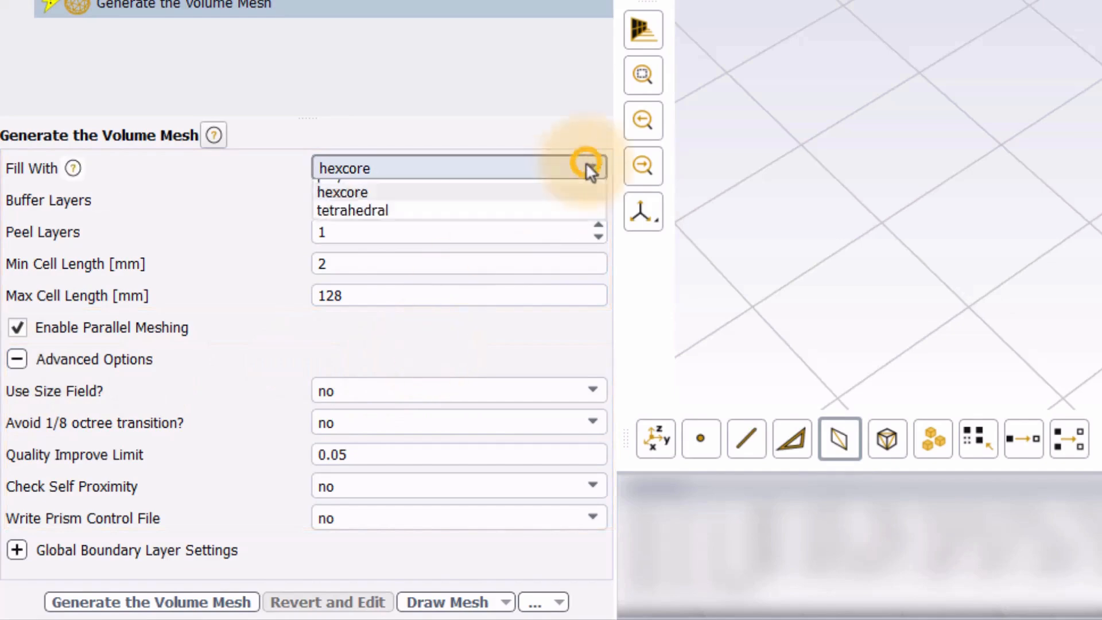
click(506, 246)
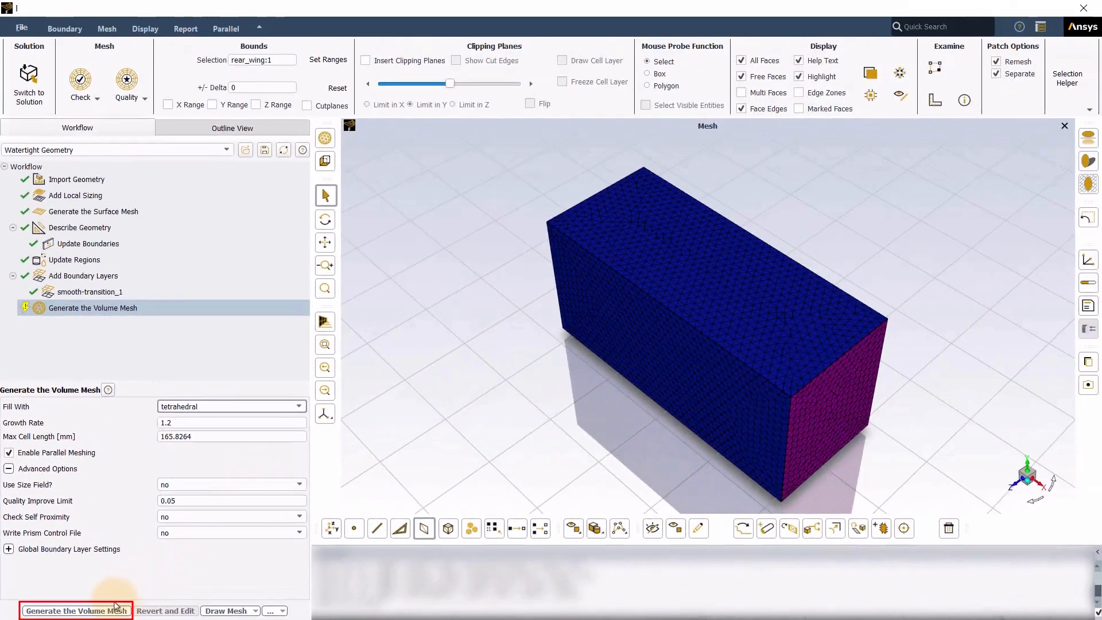
click(116, 609)
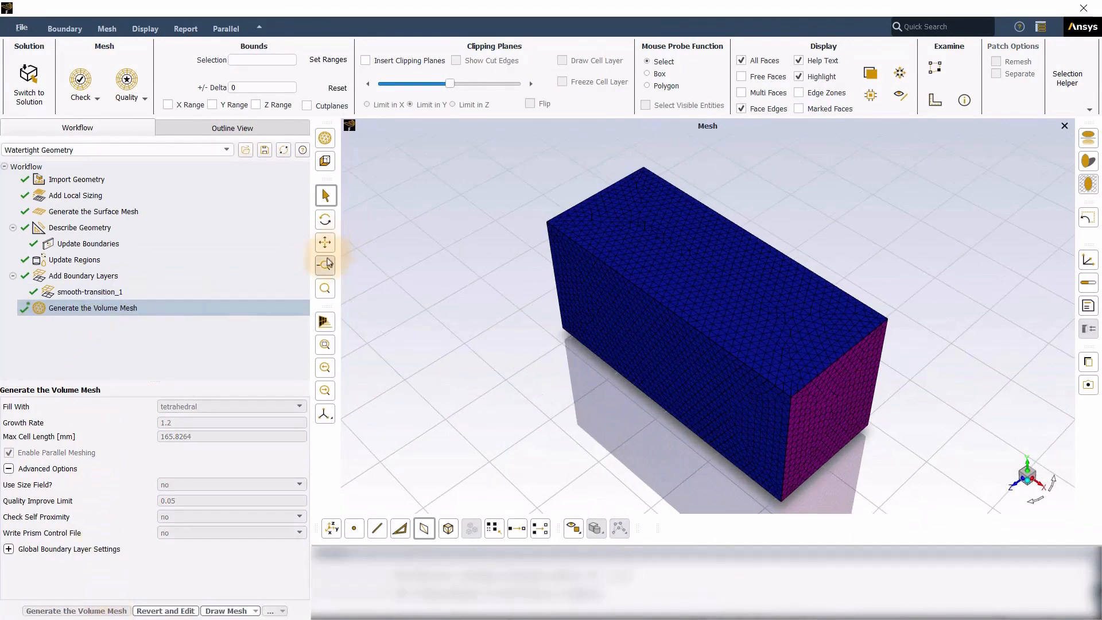
Step: Draw the cell layer on the Y clipping plane and examine the tetrahedral cells and prism layers around the wing elements
click(365, 60)
click(562, 60)
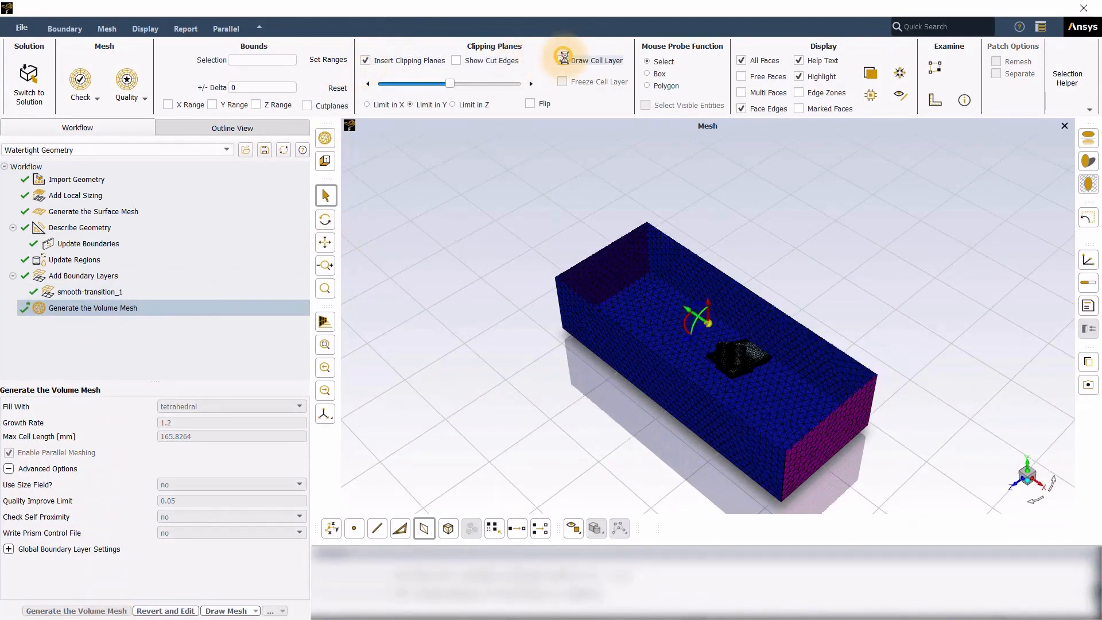
click(1030, 467)
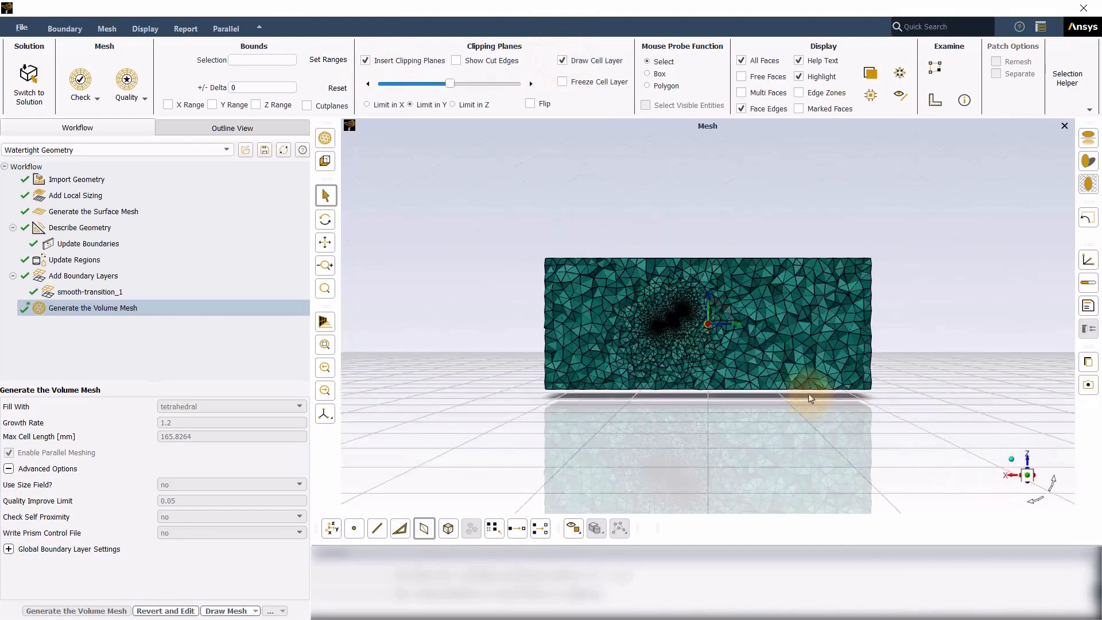
scroll(666, 323, down, 1)
scroll(666, 324, up, 7)
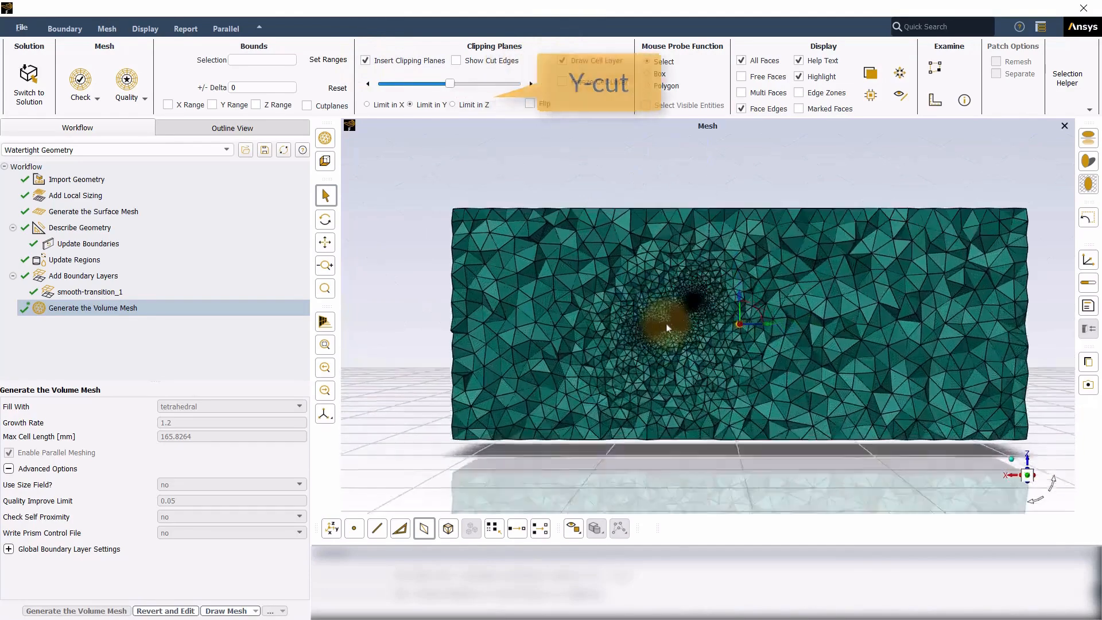
scroll(683, 311, up, 10)
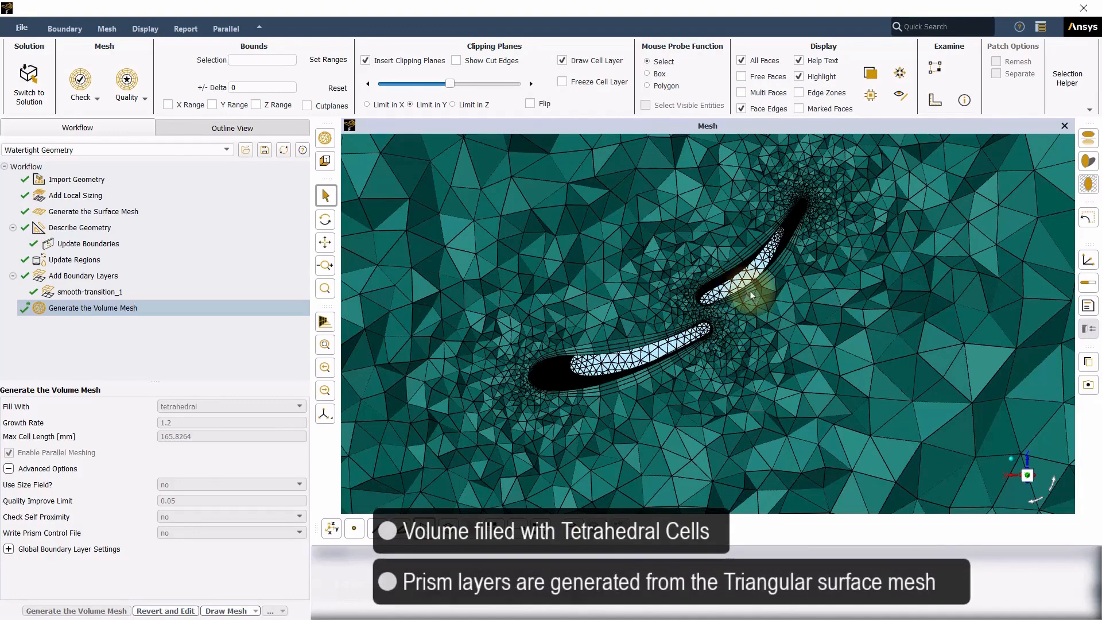
scroll(755, 291, up, 5)
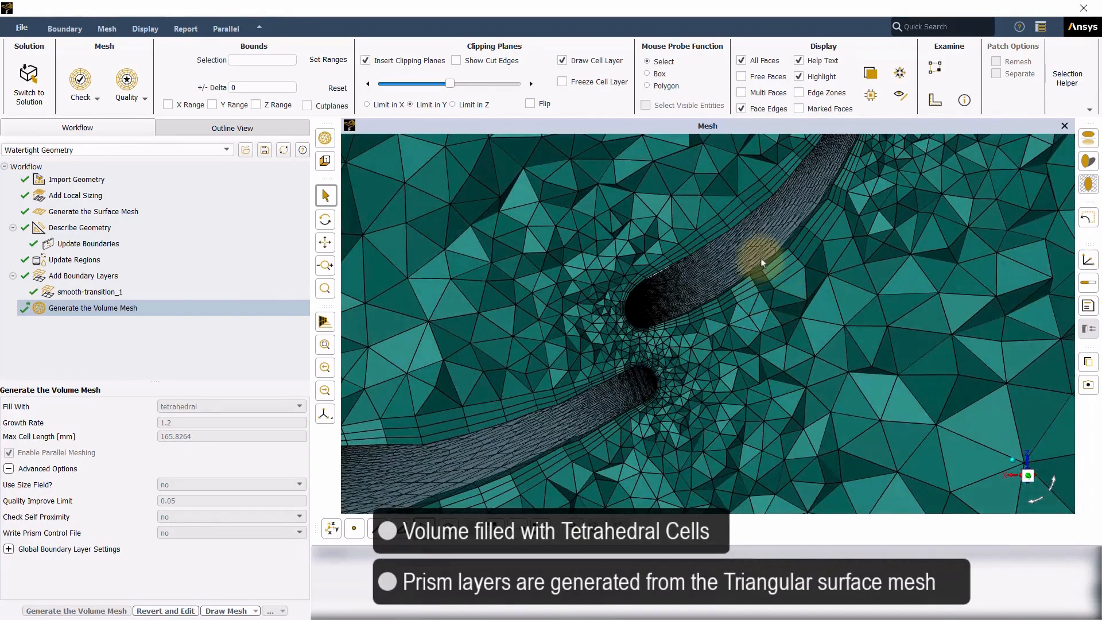
click(760, 257)
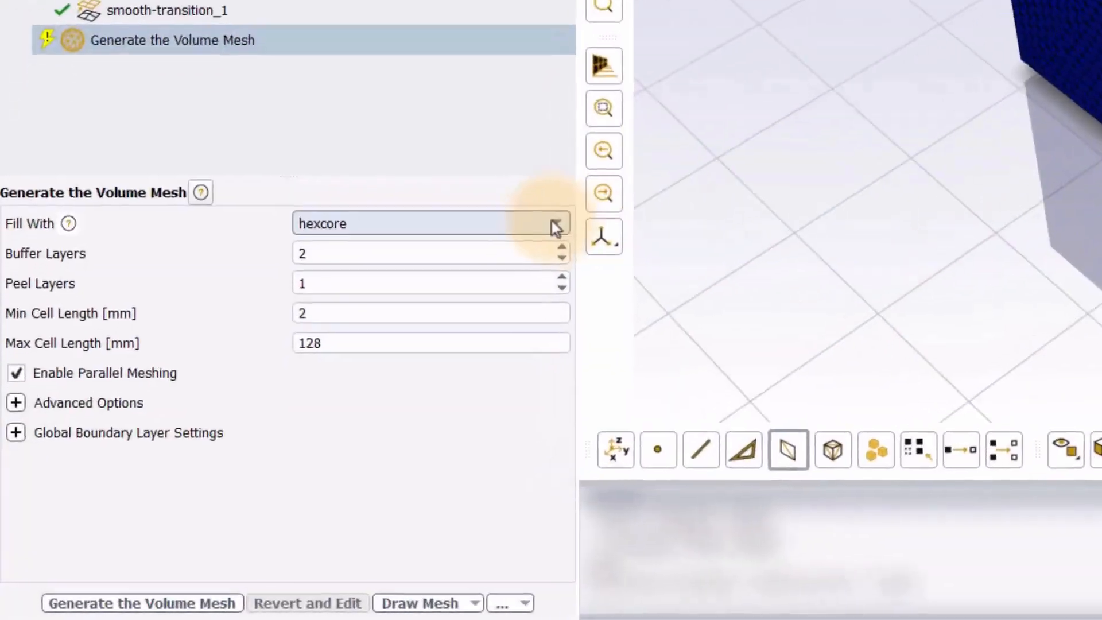
Step: Set the volume fill type to polyhedra and generate the volume mesh
click(554, 226)
click(518, 248)
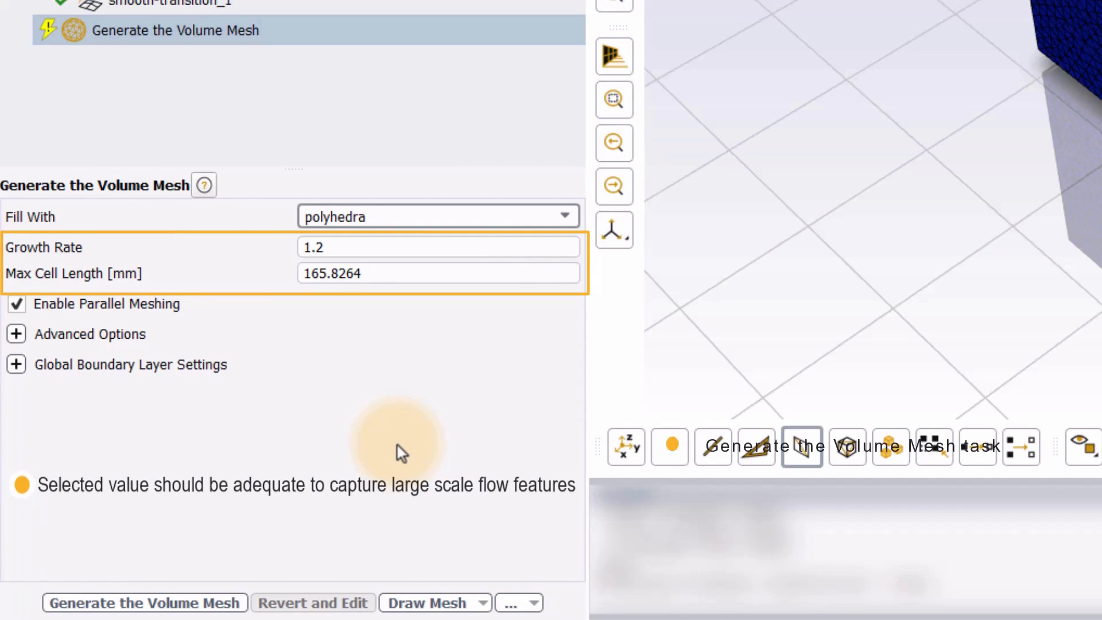
click(145, 602)
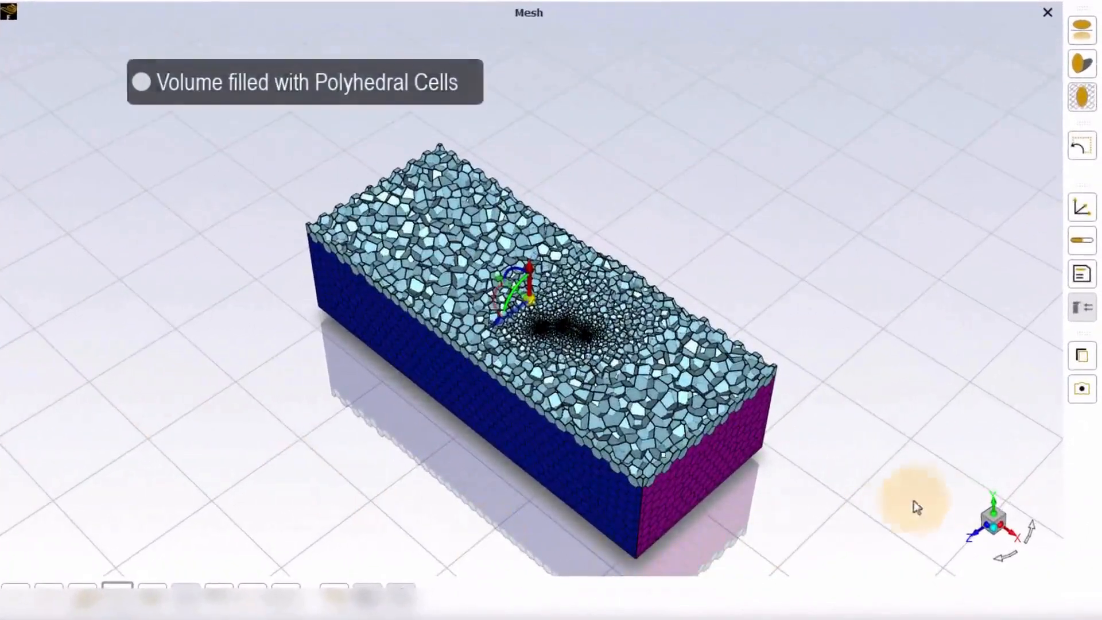
Step: Examine the polyhedral cells and boundary layers around both wing elements on the Y cut
click(994, 497)
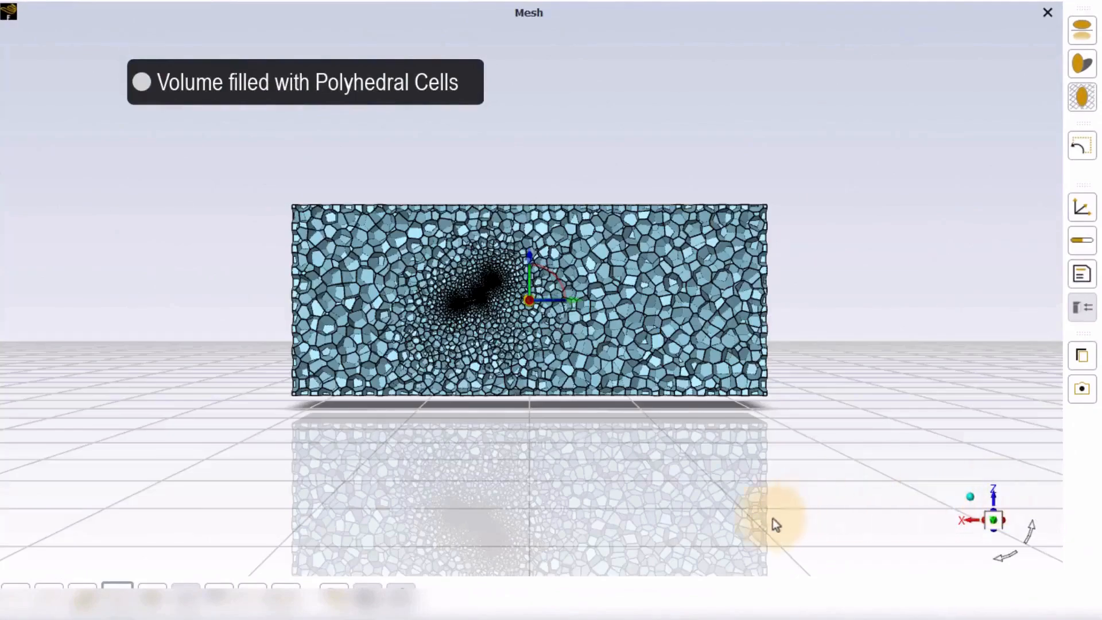
scroll(477, 269, up, 2)
scroll(477, 270, up, 5)
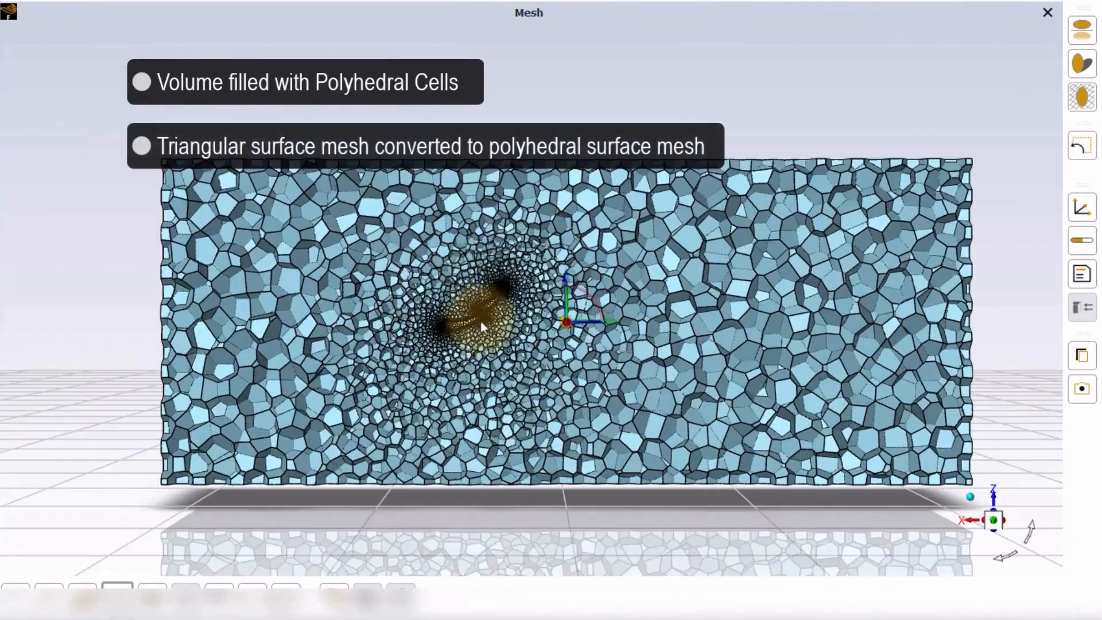
scroll(483, 305, up, 1)
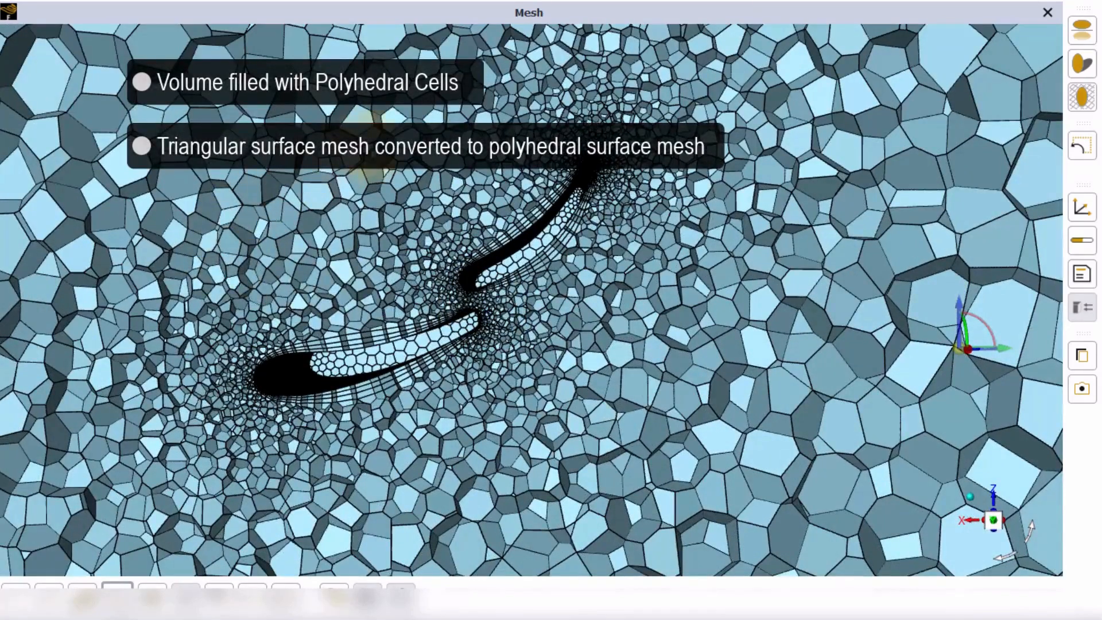
scroll(456, 216, up, 3)
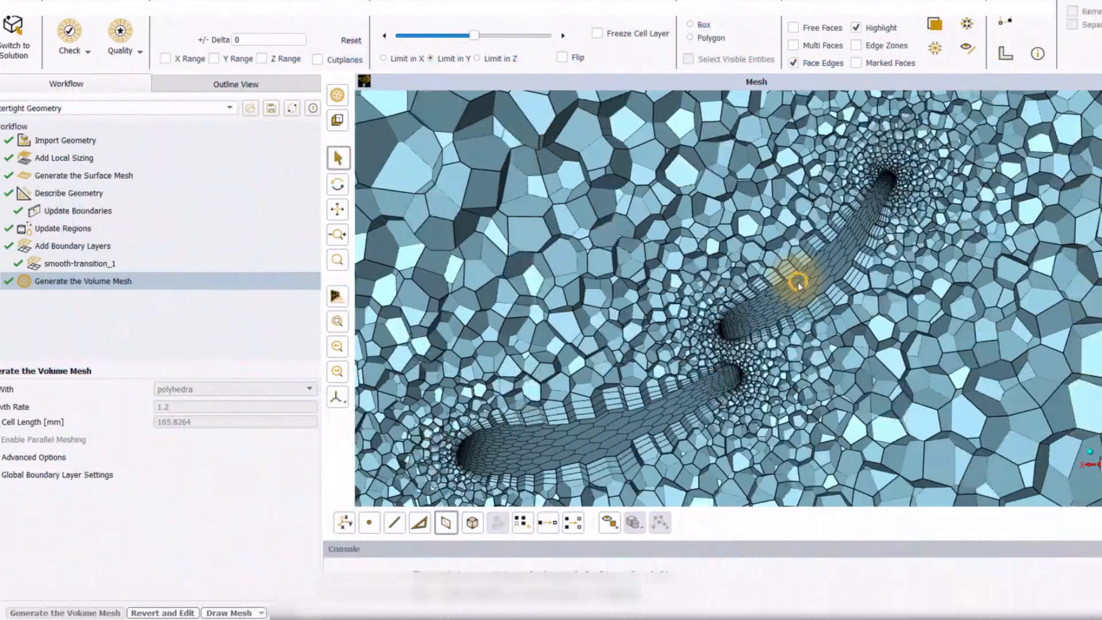
click(798, 281)
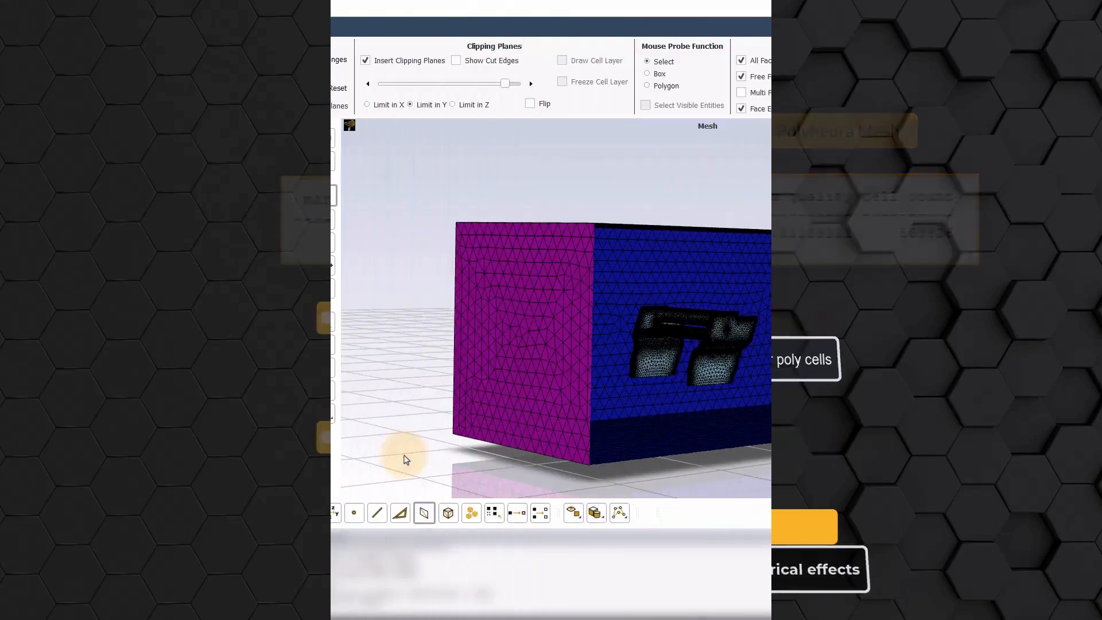
Step: Change the volume mesh fill type from polyhedra to hexcore
click(299, 406)
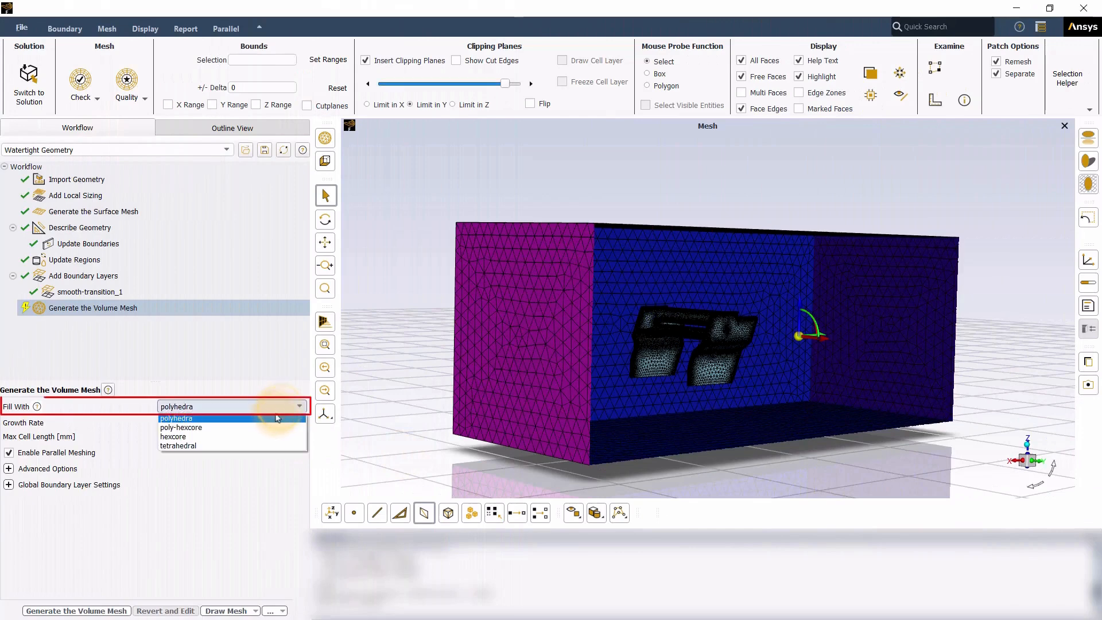
click(274, 437)
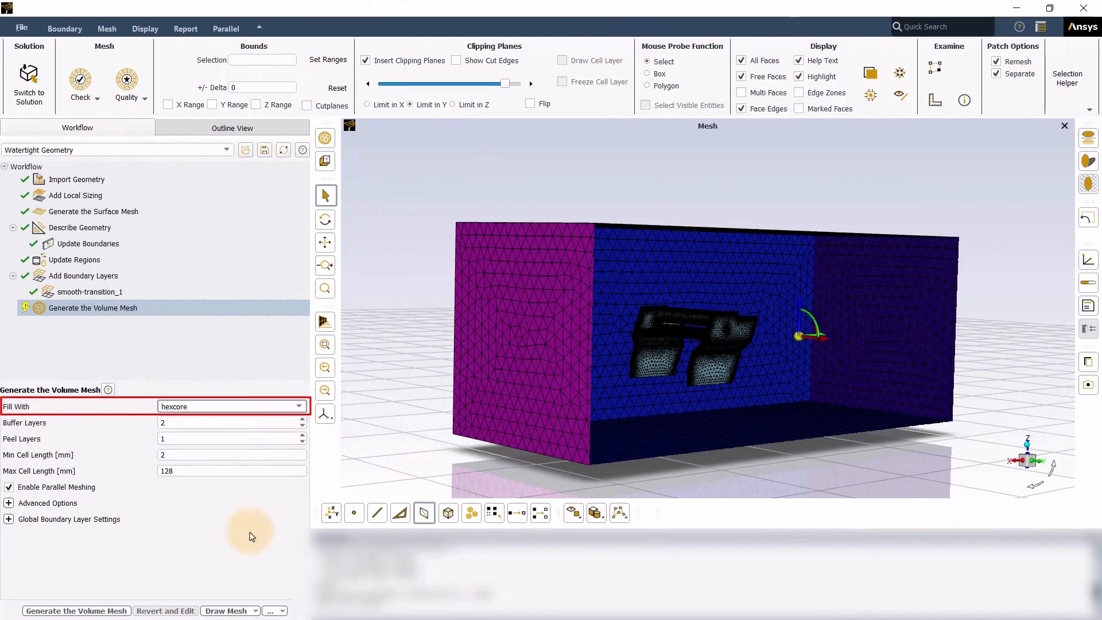